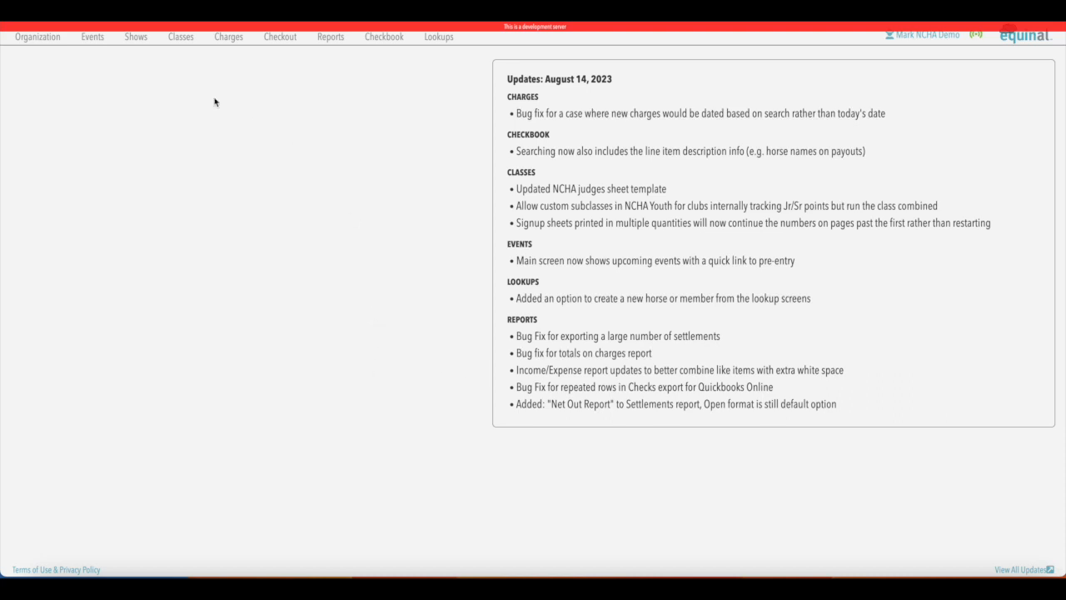
Open the Organization page for NCHA Demo CHA from the top navigation
left_click(42, 38)
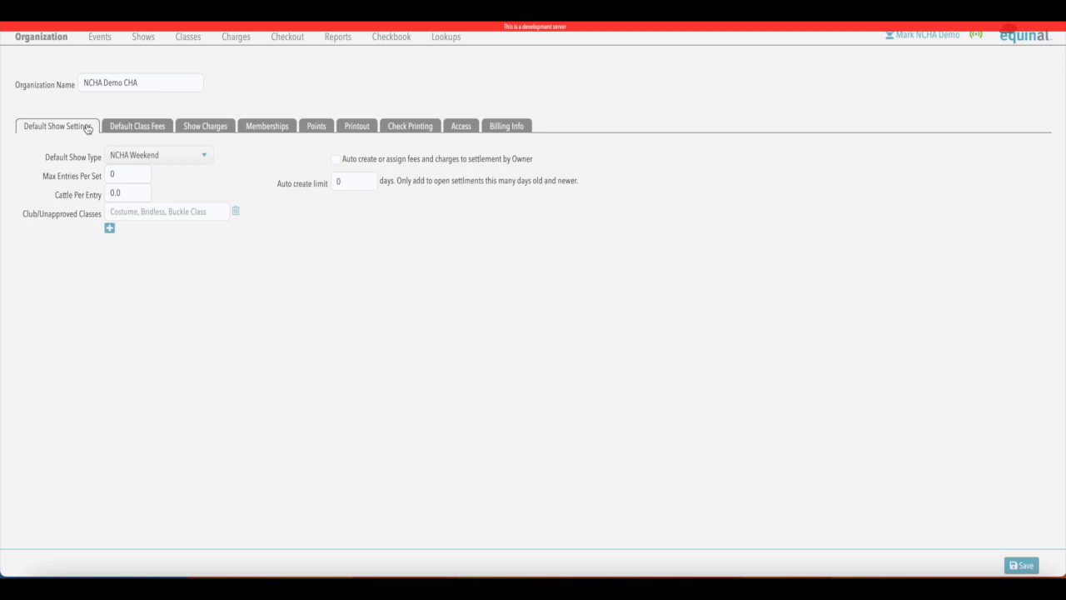
Review the Default Show Type options and leave it at NCHA Weekend
left_click(206, 157)
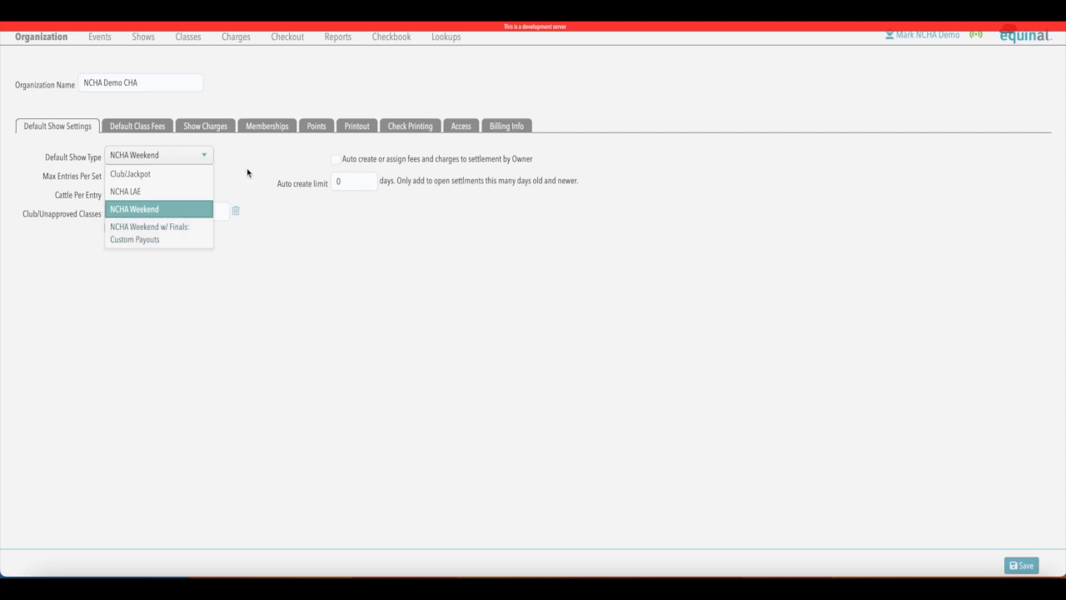
left_click(186, 154)
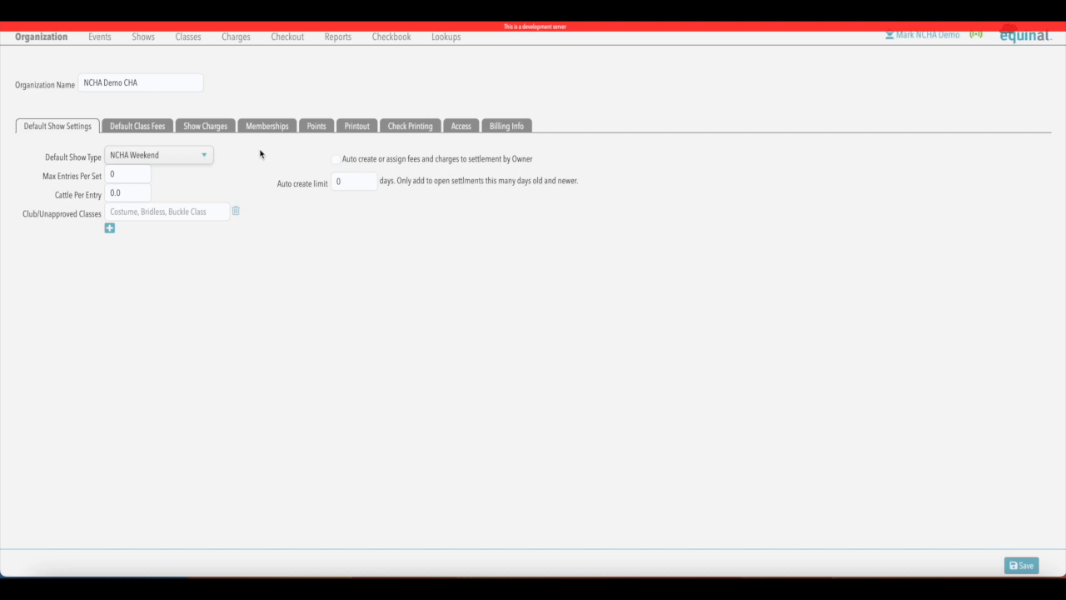
Change Max Entries Per Set from 0 to 20 and Cattle Per Entry to 2.5, and add a Bridleless club class
left_click(124, 174)
key("BackSpace")
type("20")
left_click(132, 193)
key("BackSpace")
key("BackSpace")
key("BackSpace")
type("2.5")
left_click(152, 212)
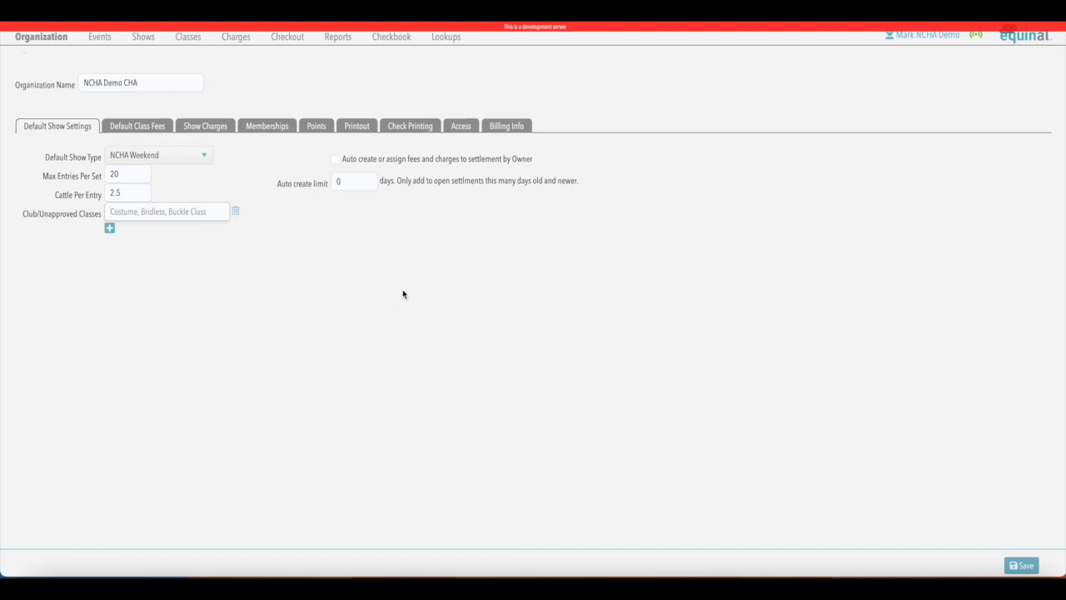
type("Bridleless")
Save the Bridleless class, then add and remove an empty extra class row
left_click(182, 274)
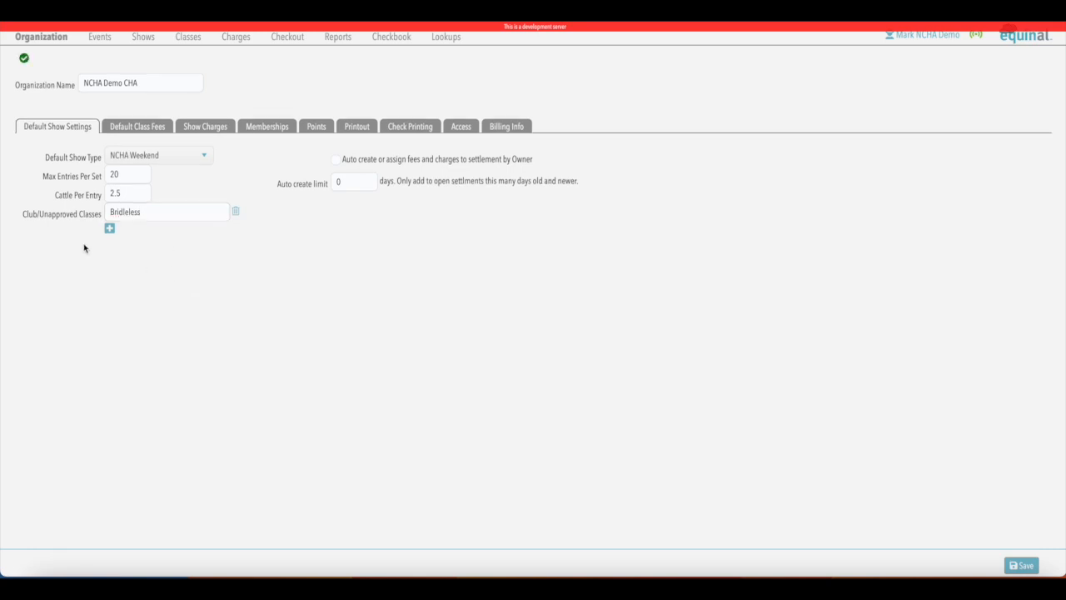
left_click(109, 228)
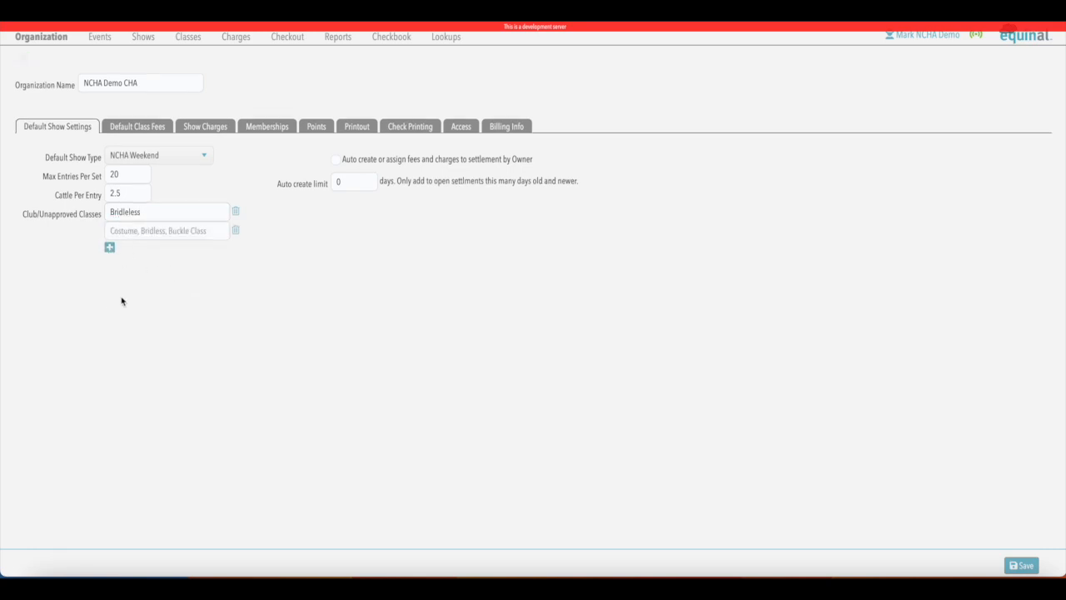
left_click(236, 231)
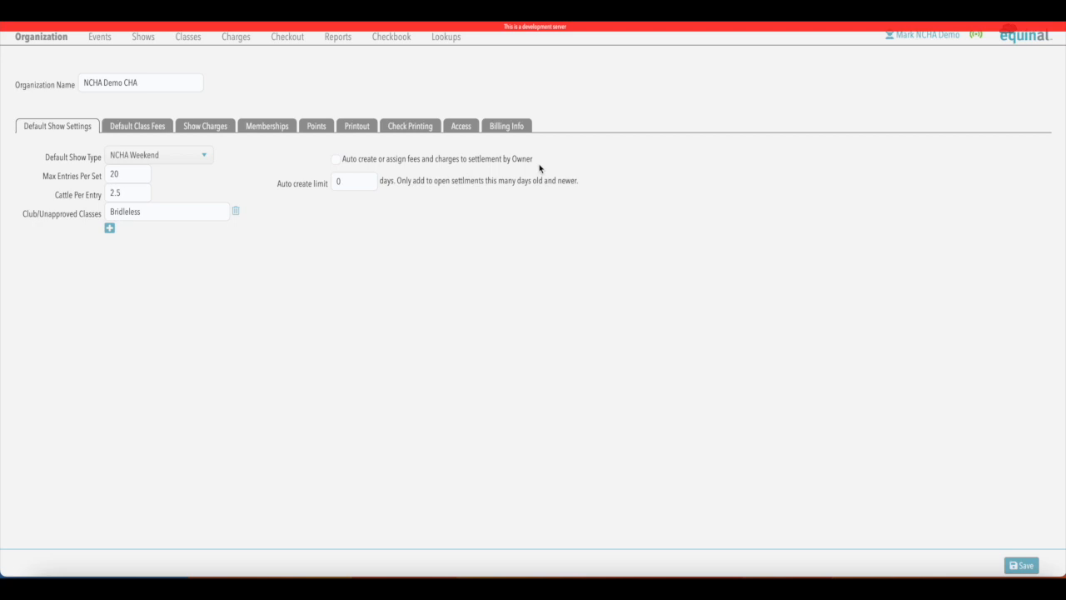
Turn on auto-assigning fees and charges by owner with a 10-day auto create limit
left_click(336, 160)
left_click(349, 181)
key("BackSpace")
type("10")
left_click(353, 180)
Replace the CIRCUIT FEE class fee with a newly entered Circuit Fee of 3
left_click(146, 130)
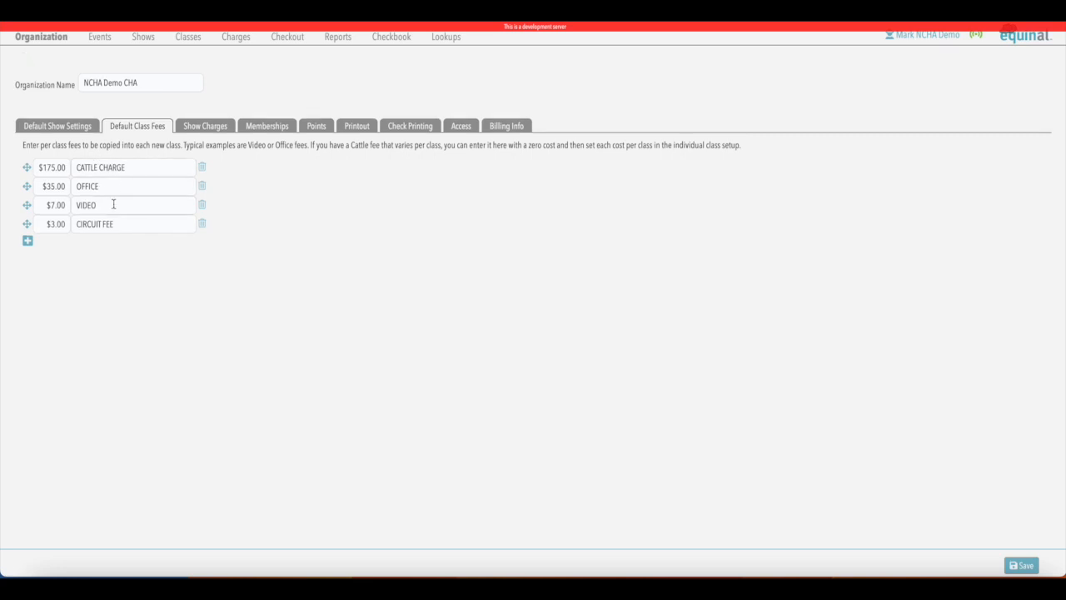
left_click(201, 225)
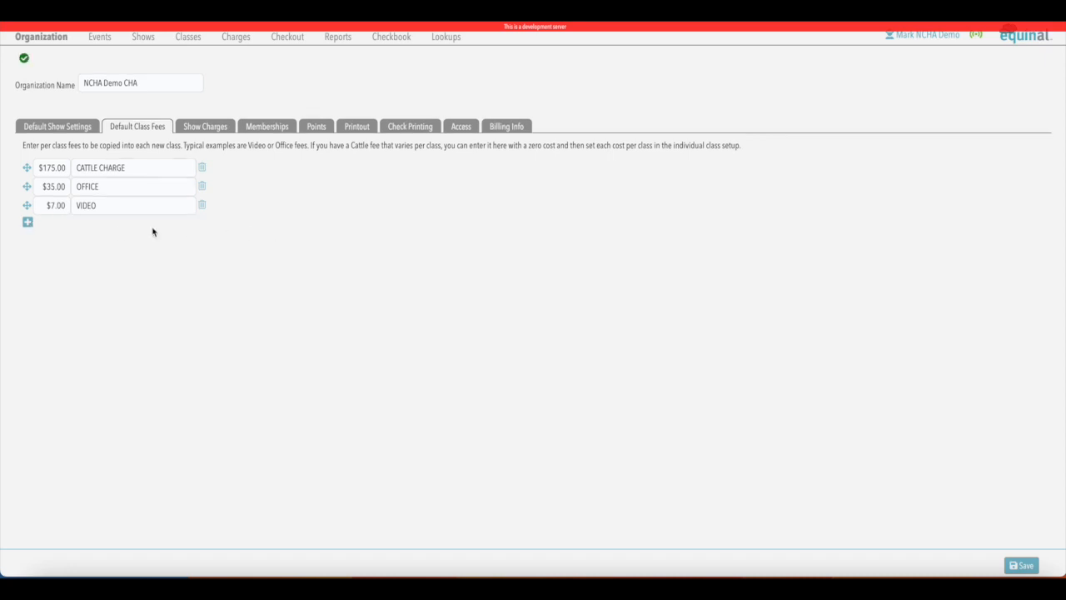
left_click(27, 224)
left_click(83, 224)
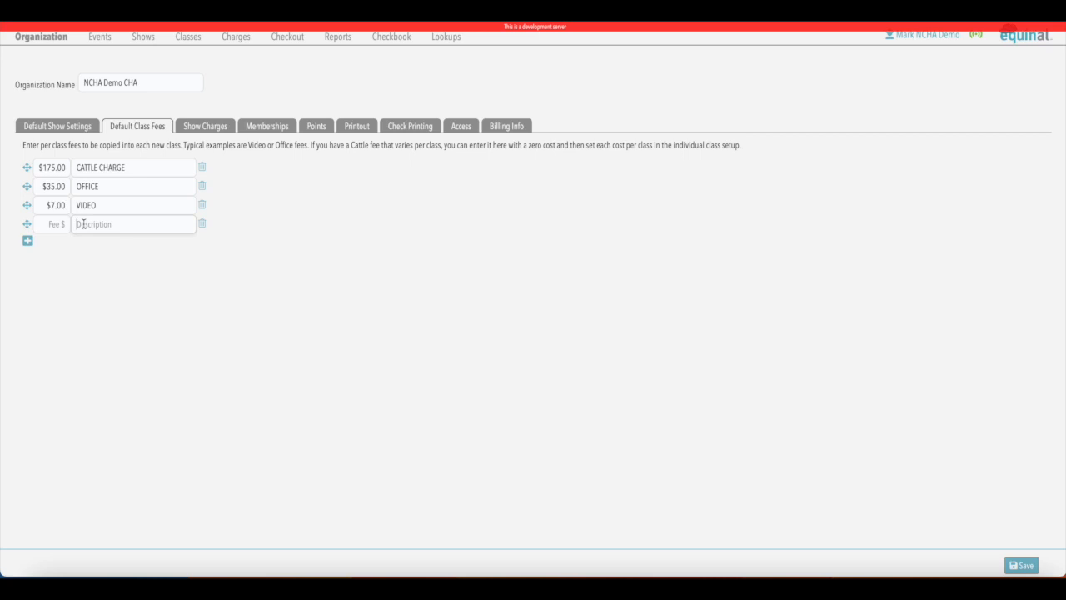
type("Circul")
type("t Fee")
left_click(48, 224)
type("3")
key("Tab")
left_click(316, 261)
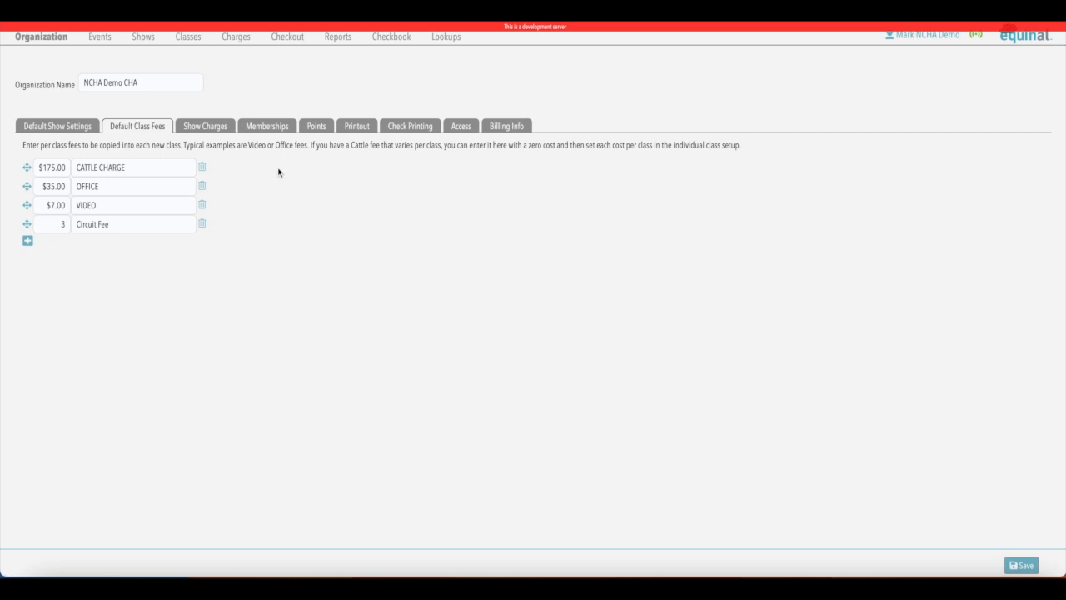
left_click(202, 125)
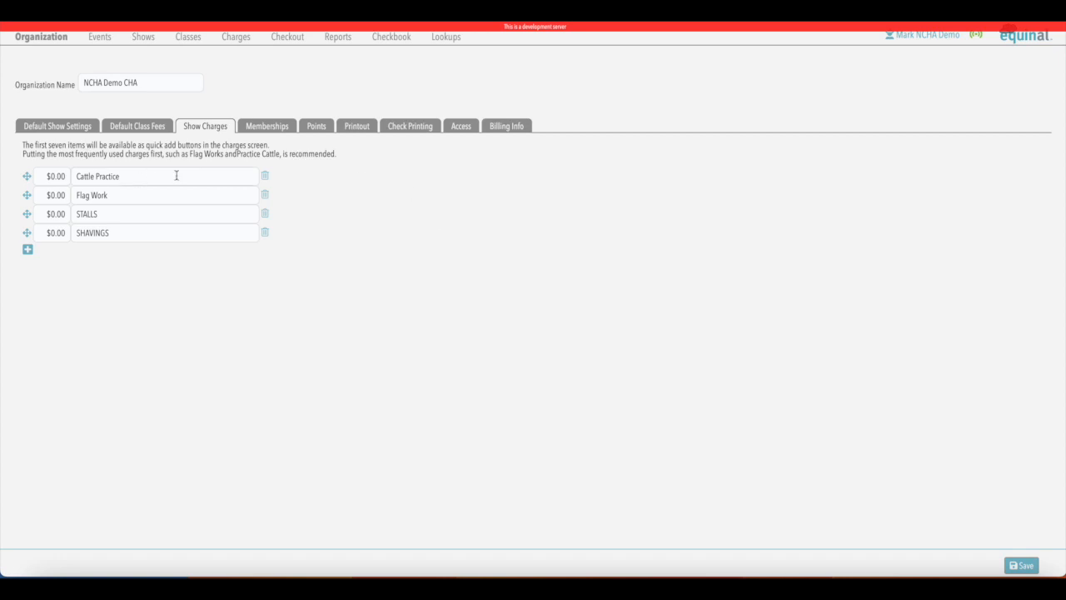
Add an RV show charge priced at 15 to the end of the list
left_click(27, 251)
left_click(93, 252)
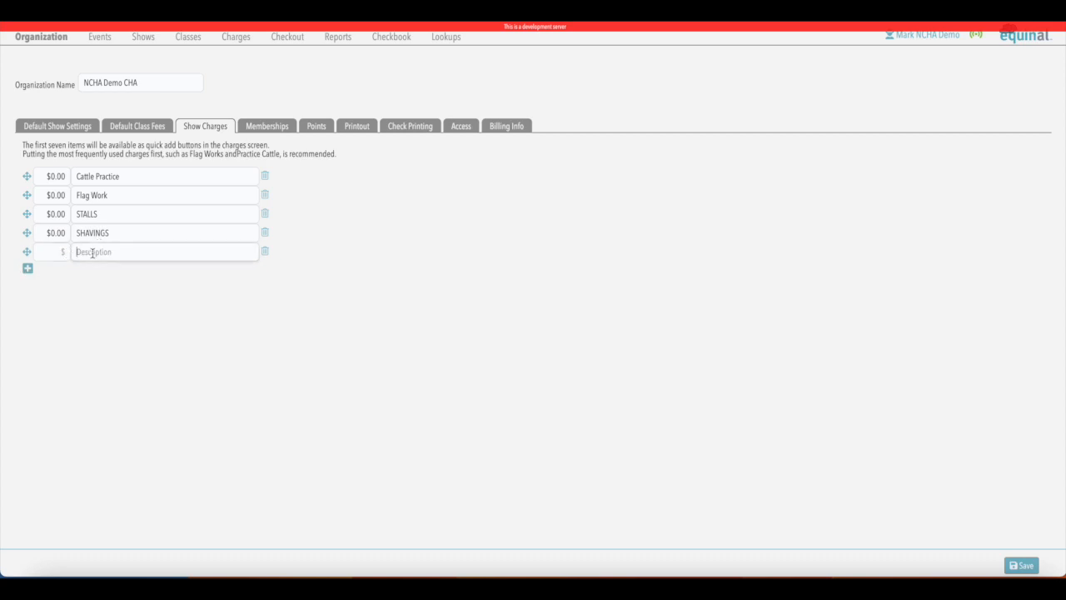
type("rv")
key("BackSpace")
key("BackSpace")
type("RV")
left_click(283, 316)
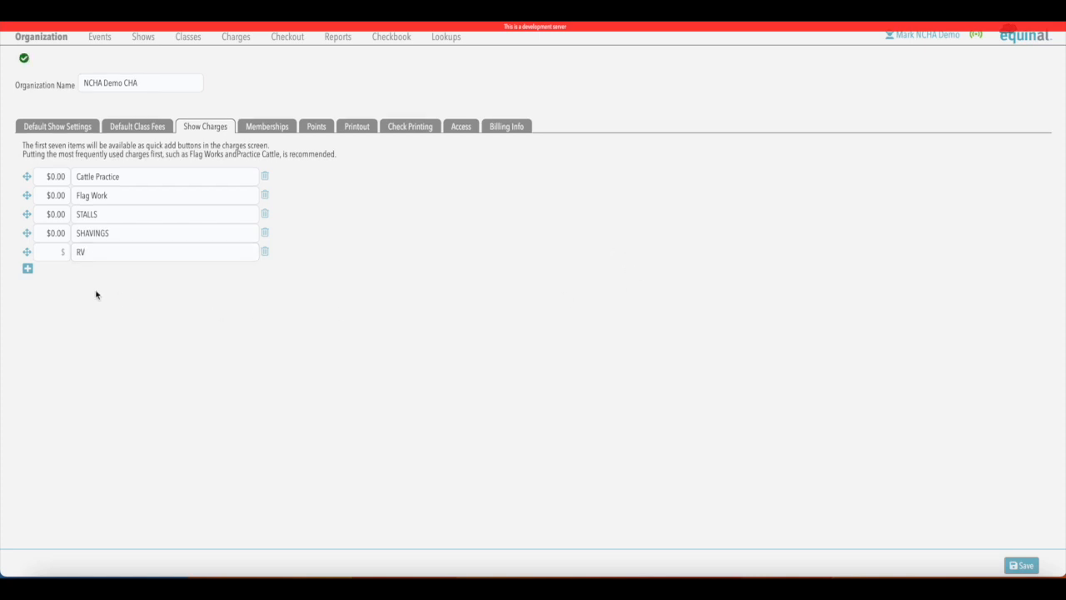
left_click(57, 253)
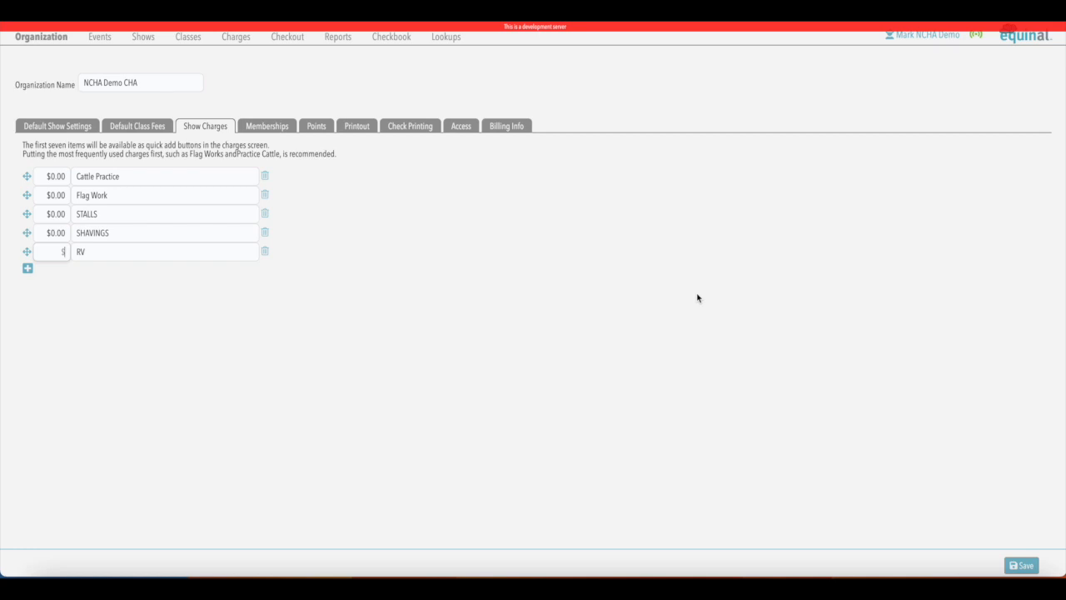
type("15")
left_click(159, 295)
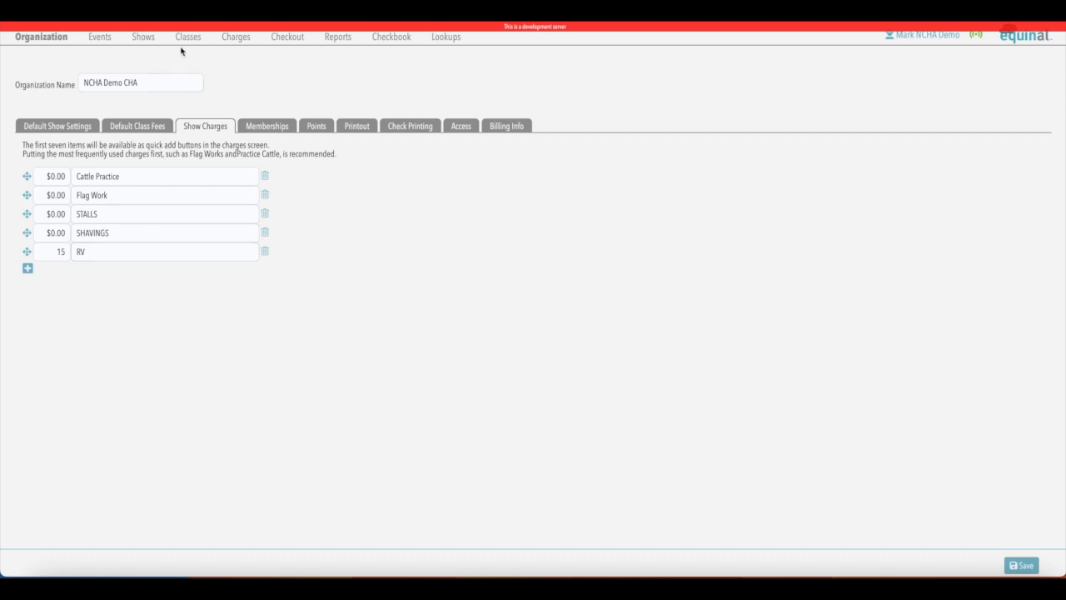
Check the Charges page quick-add buttons, filtering by Flag Work, then All Charges, then return to Organization
left_click(237, 38)
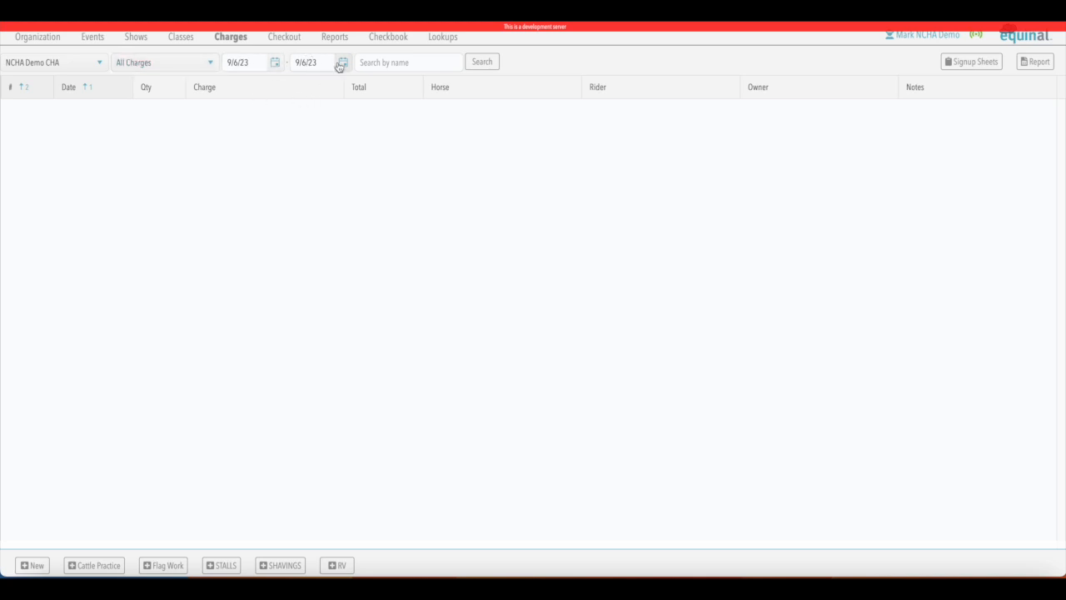
left_click(210, 64)
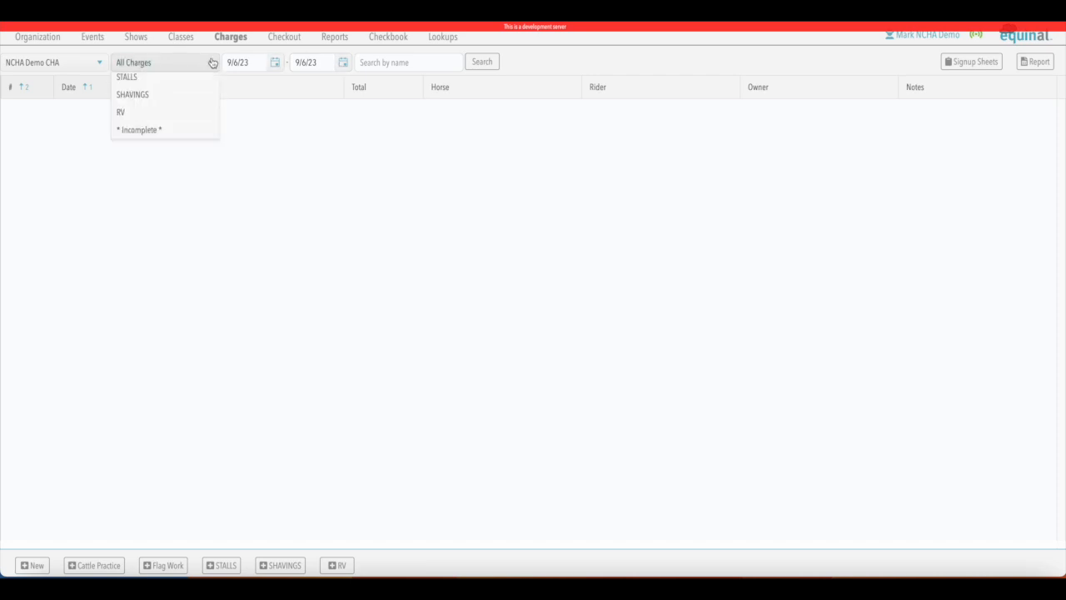
left_click(136, 118)
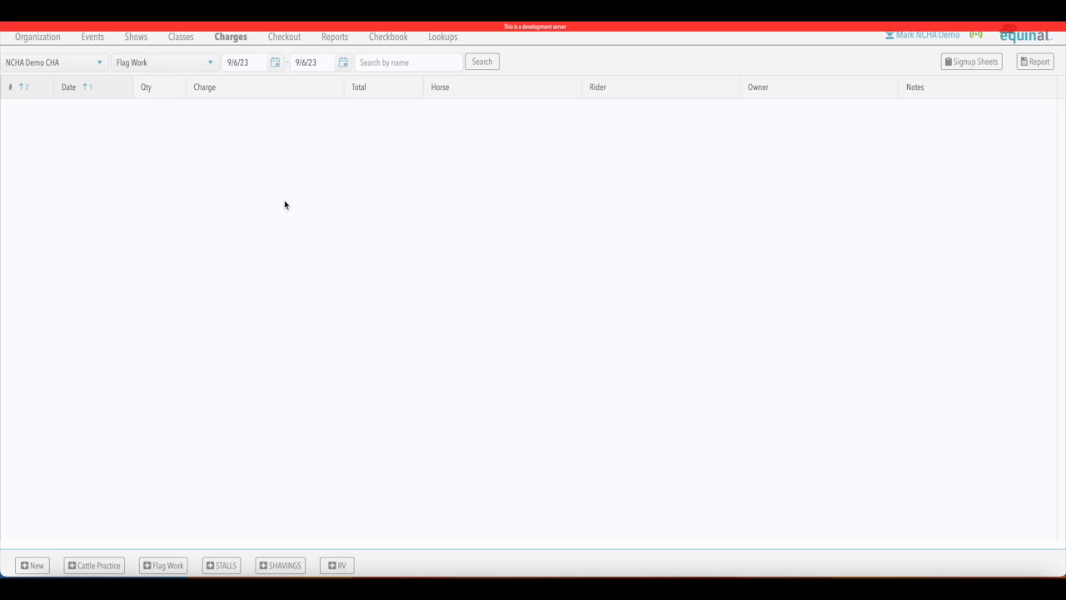
left_click(209, 62)
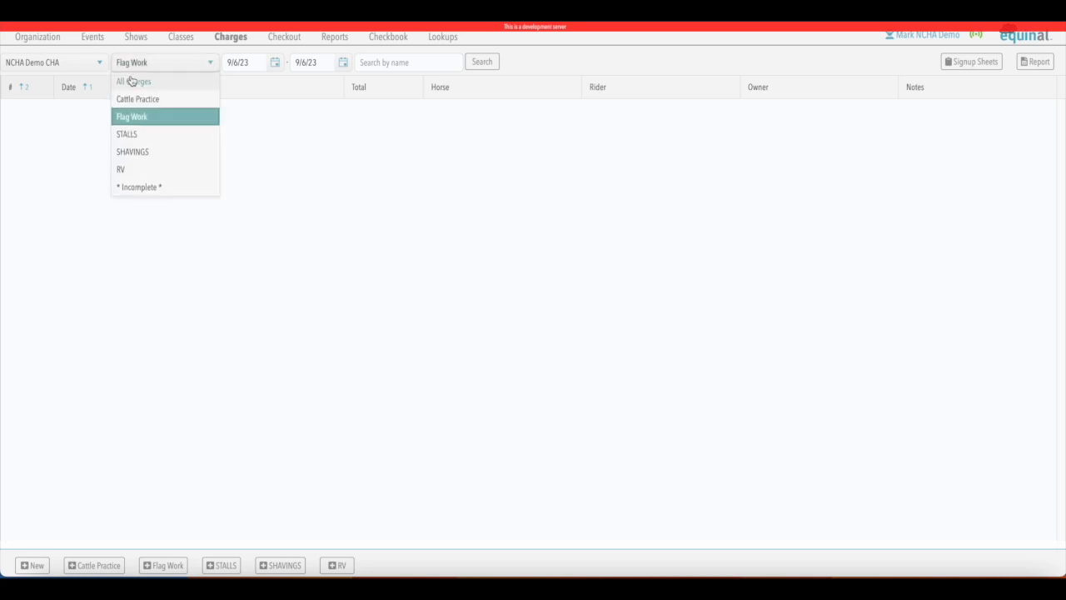
left_click(131, 81)
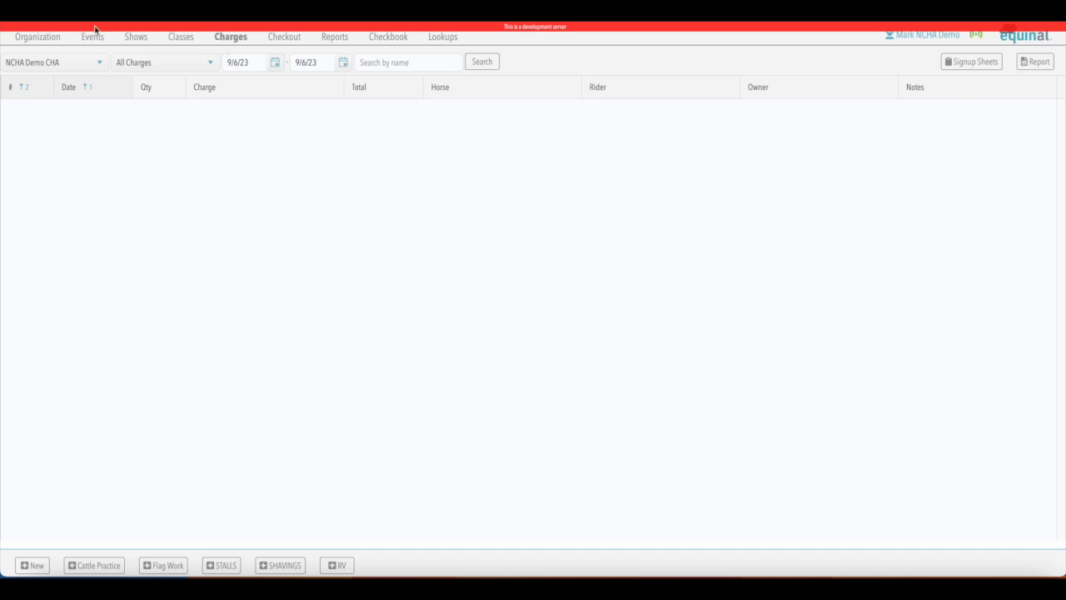
left_click(46, 37)
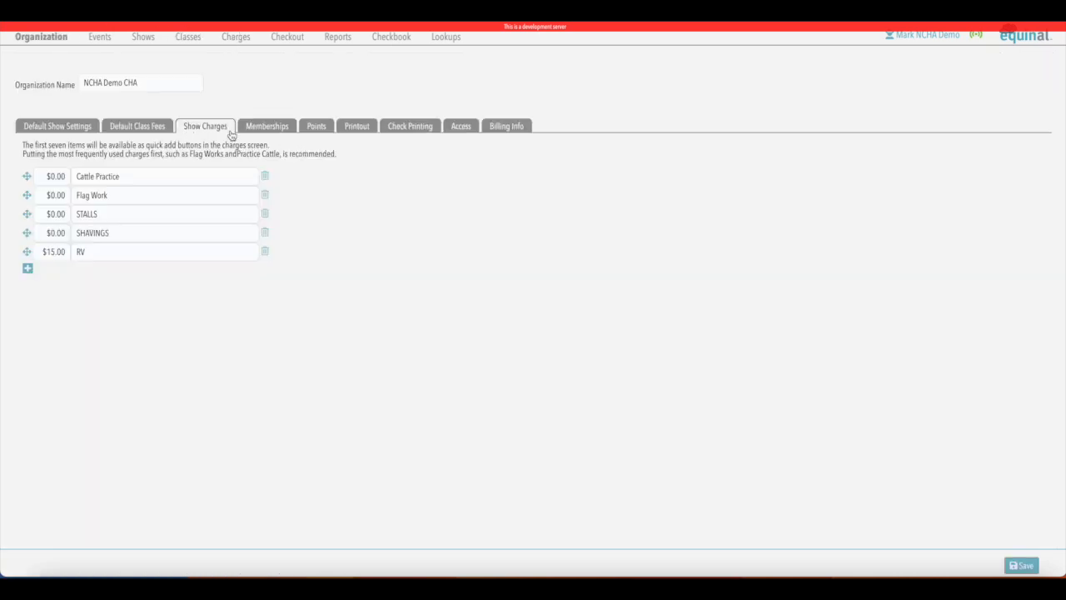
Review the Memberships options, then view the Points settings
left_click(279, 128)
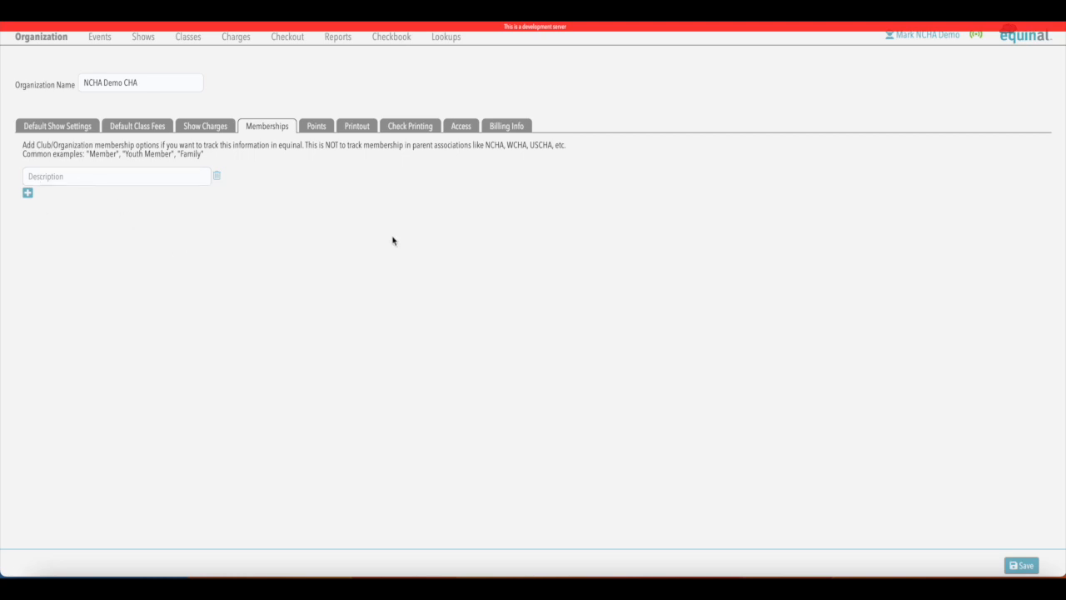
left_click(317, 131)
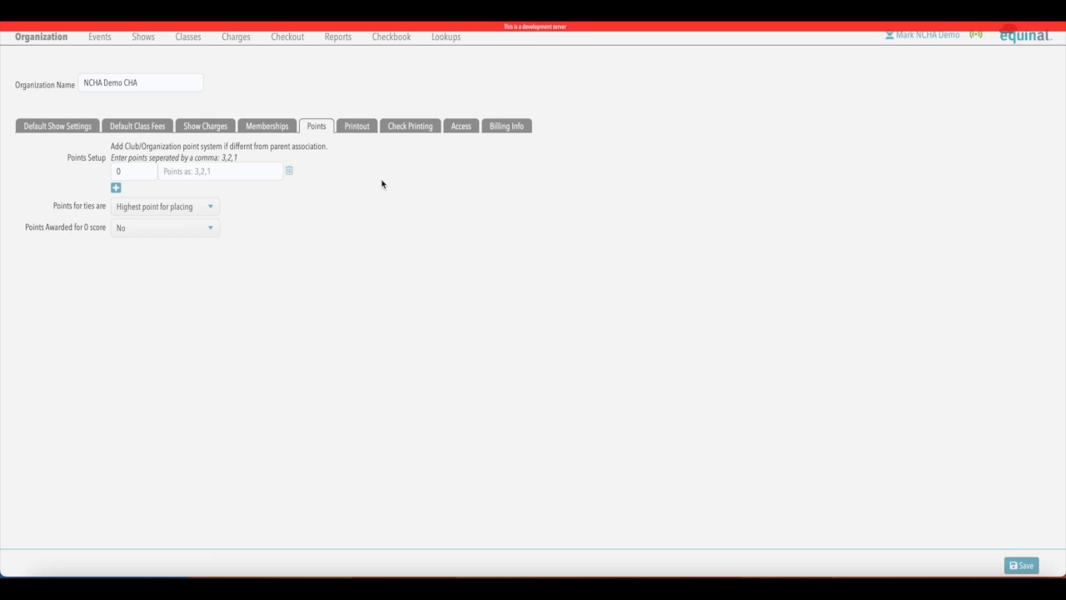
Keep ties at Highest point for placing and view the Printout settings
left_click(212, 209)
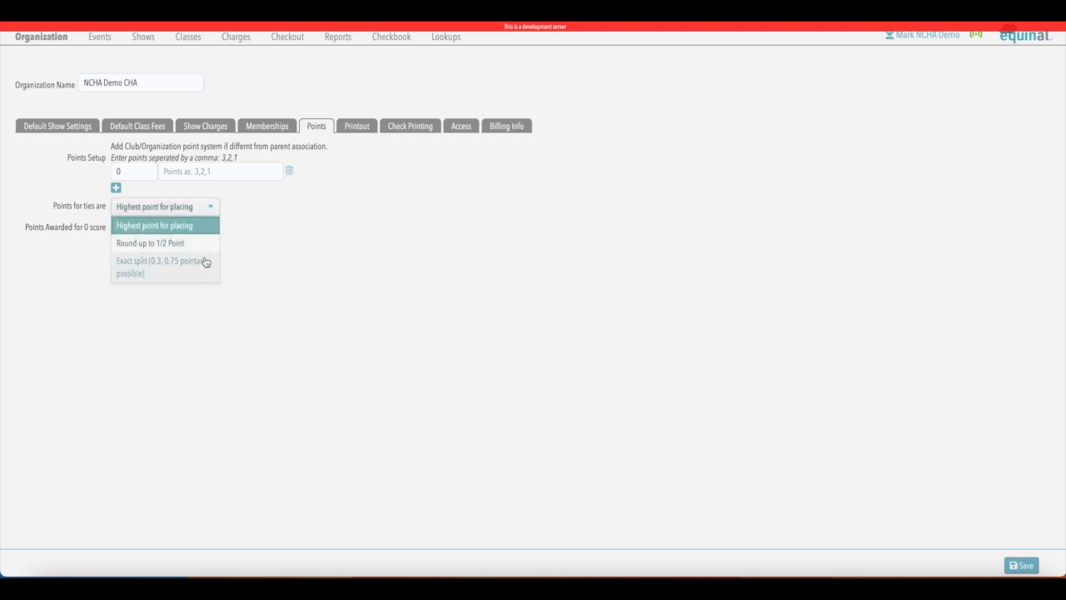
left_click(288, 223)
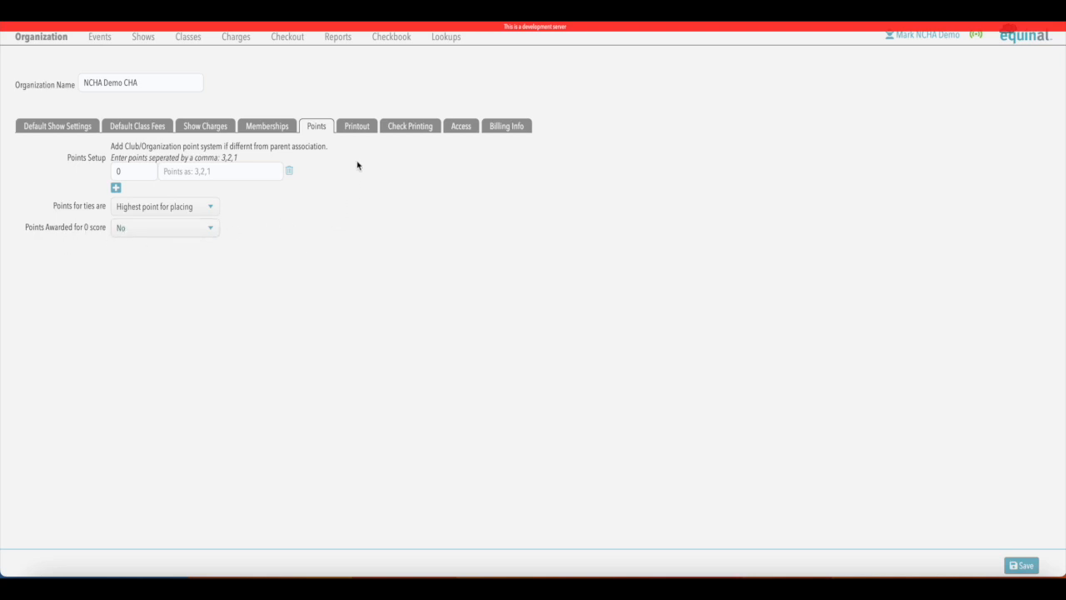
left_click(363, 130)
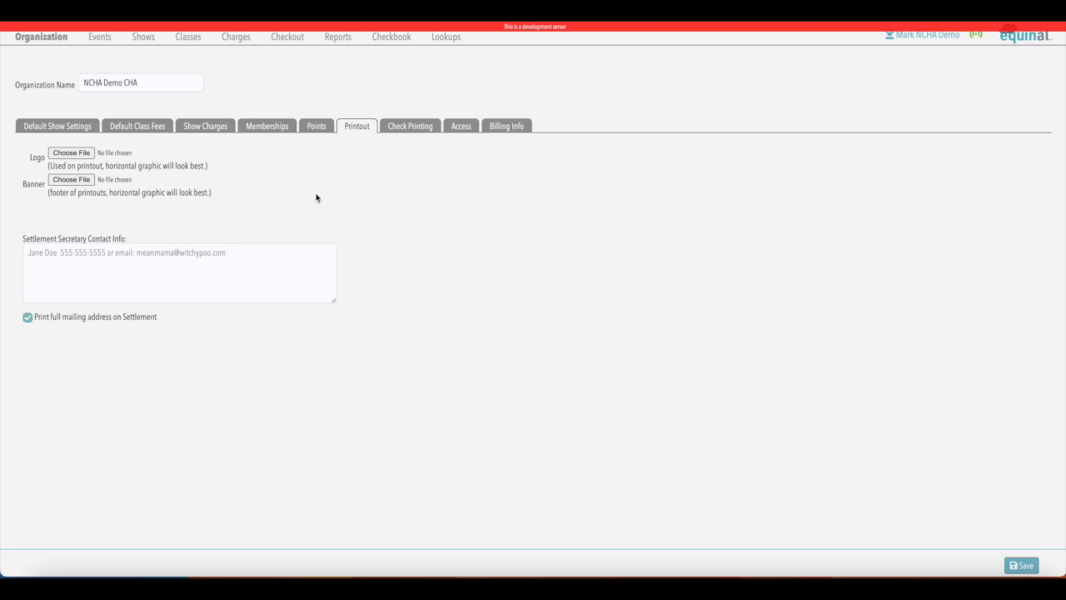
Leave full mailing address printing on Settlement enabled and view the Check Printing layout
left_click(29, 317)
left_click(29, 317)
left_click(408, 127)
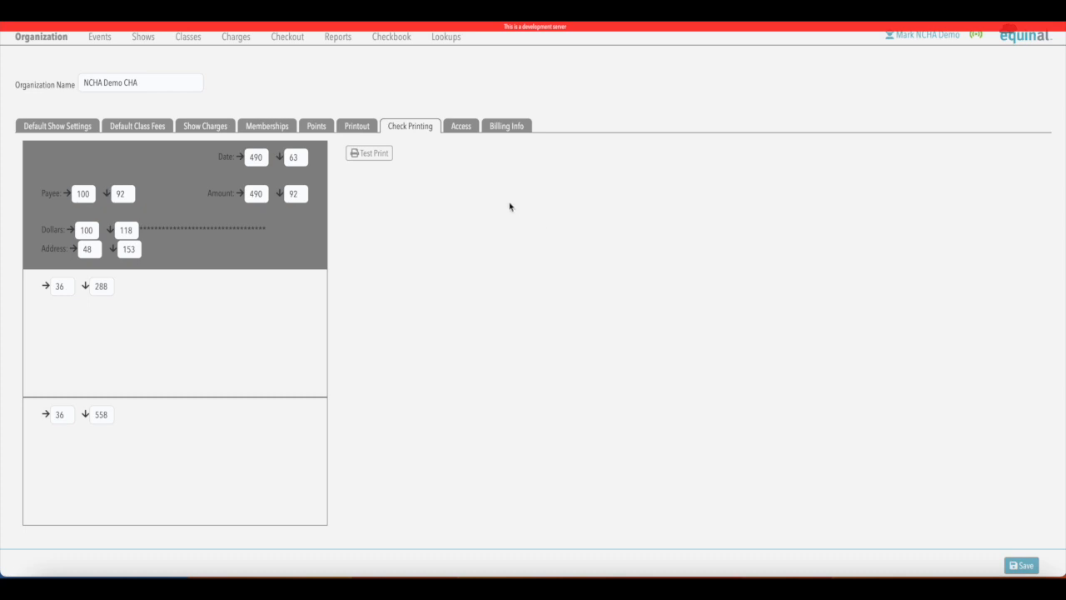
Review the organization's Access list to confirm one user account holds Full Access
left_click(469, 129)
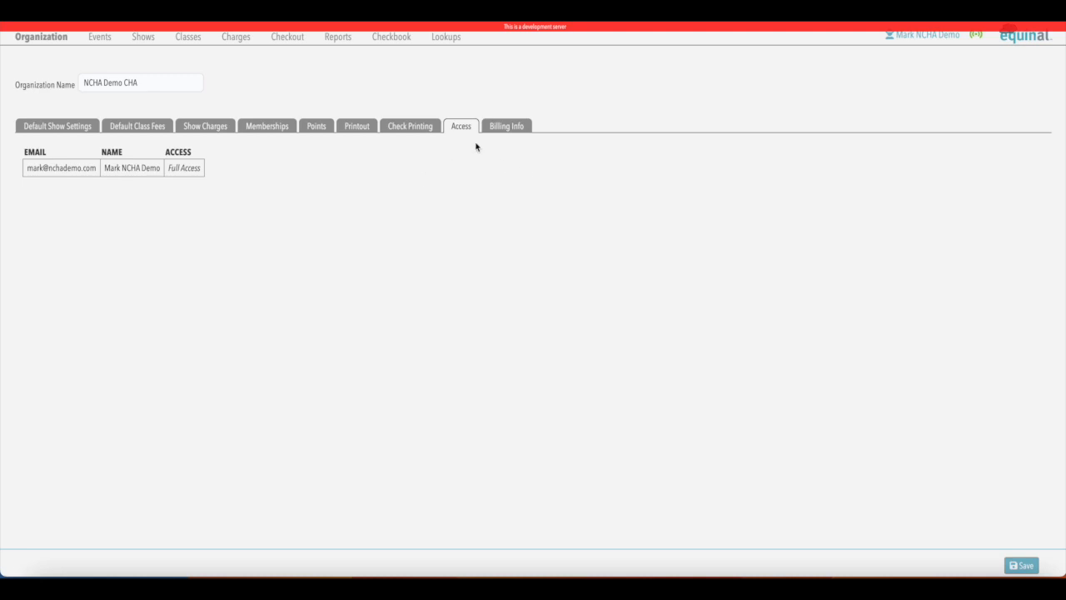
Review Billing Info: $2 software fee per entry, with billing email and card fields still empty
left_click(514, 128)
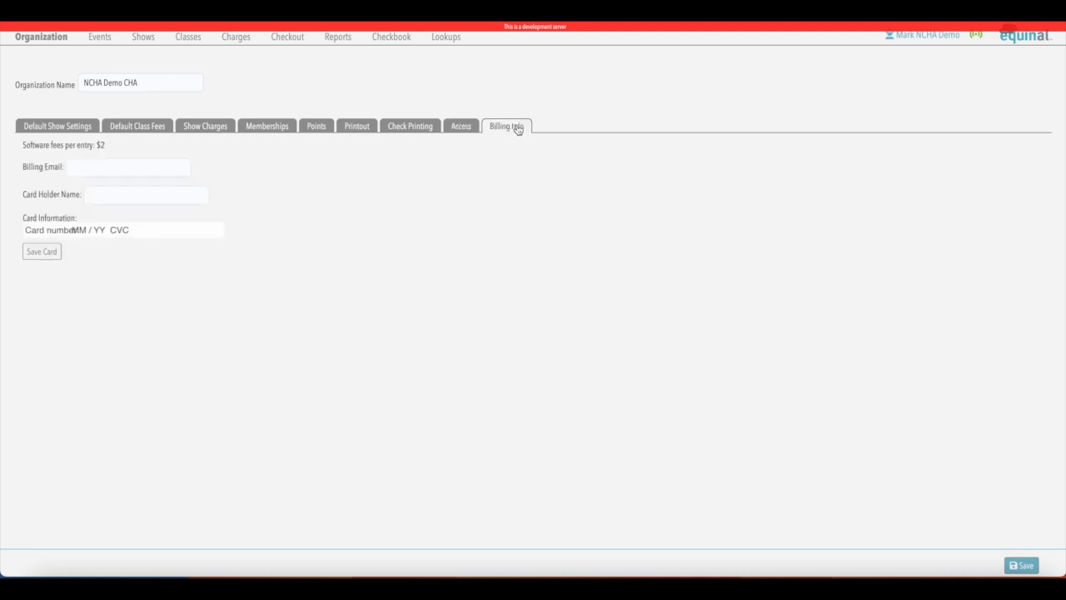